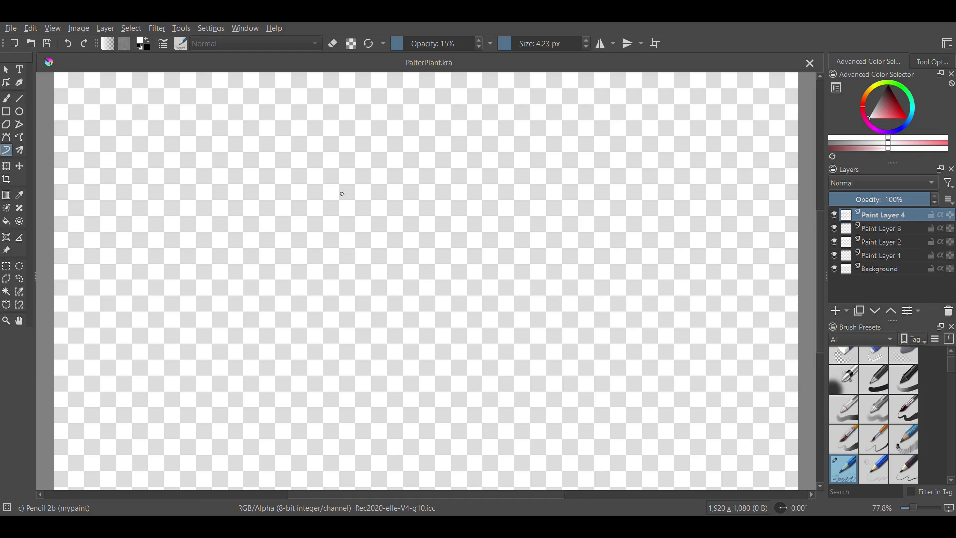
Using black with the Pencil-1 Hard brush, sketch a small plant creature with leafy head sprouts, a rounded ear and a scalloped body.
click(145, 48)
click(873, 469)
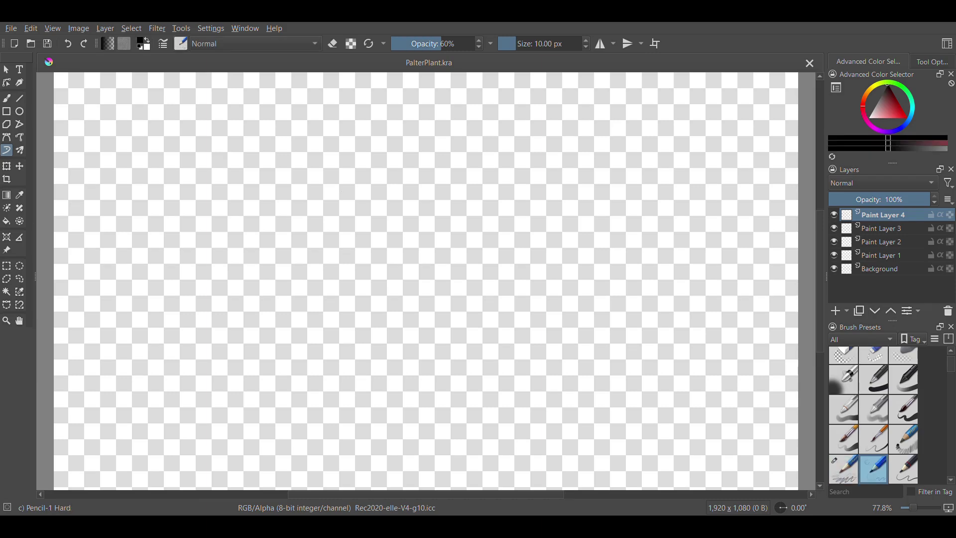
mouse_move(311, 217)
mouse_down()
mouse_move(304, 241)
mouse_move(286, 224)
mouse_move(299, 257)
mouse_move(275, 263)
mouse_move(282, 248)
mouse_move(291, 260)
mouse_move(270, 233)
mouse_move(277, 263)
mouse_move(275, 239)
mouse_move(252, 233)
mouse_move(259, 203)
mouse_move(256, 230)
mouse_up()
mouse_move(284, 265)
mouse_down()
mouse_move(275, 260)
mouse_move(279, 274)
mouse_move(301, 283)
mouse_move(319, 273)
mouse_move(356, 283)
mouse_move(386, 250)
mouse_move(393, 261)
mouse_up()
click(310, 253)
mouse_move(356, 284)
mouse_down()
mouse_move(366, 269)
mouse_move(394, 277)
mouse_up()
mouse_move(314, 237)
mouse_down()
mouse_move(362, 263)
mouse_move(322, 249)
mouse_move(401, 257)
mouse_move(408, 282)
mouse_up()
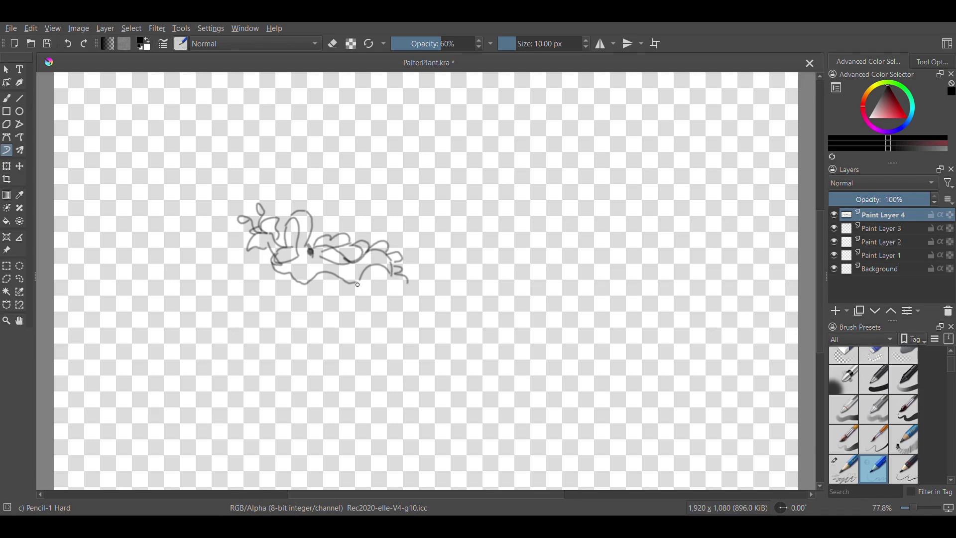
mouse_move(303, 290)
mouse_down()
mouse_move(312, 314)
mouse_move(336, 323)
mouse_move(344, 292)
mouse_move(279, 302)
mouse_move(361, 291)
mouse_move(386, 313)
mouse_move(357, 311)
mouse_move(366, 294)
mouse_move(423, 298)
mouse_move(389, 260)
mouse_move(431, 298)
mouse_up()
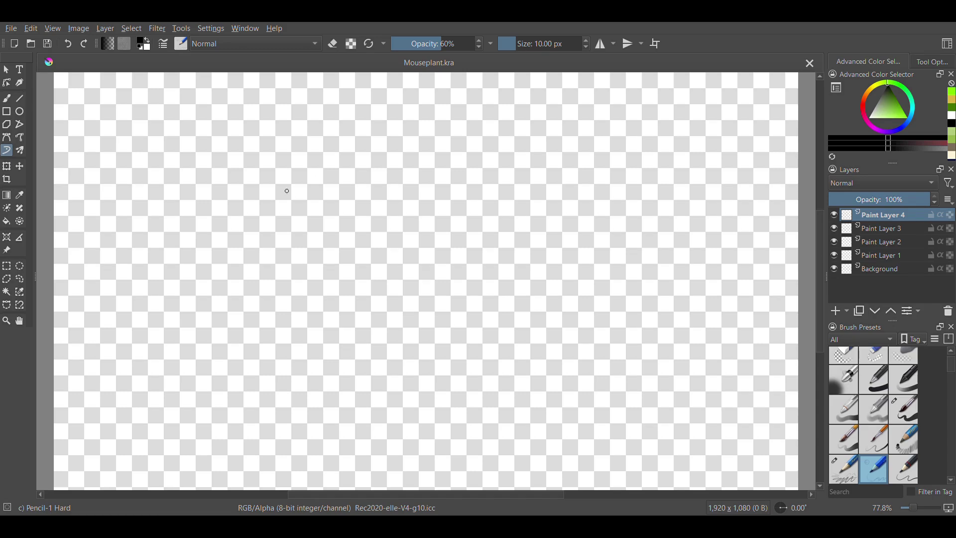
Sketch the mouse plant's drooping snout, round cross-hatched eye, domed head outline and two rounded ears.
mouse_move(292, 188)
mouse_down()
mouse_move(312, 279)
mouse_move(325, 229)
mouse_up()
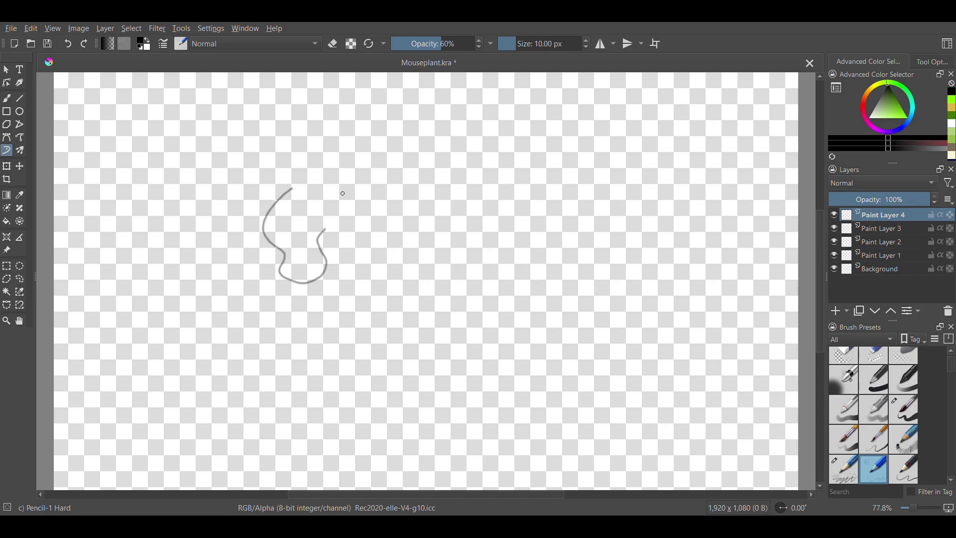
drag(348, 163, 349, 164)
drag(328, 204, 363, 175)
mouse_move(344, 175)
mouse_down()
mouse_move(366, 195)
mouse_move(357, 197)
mouse_up()
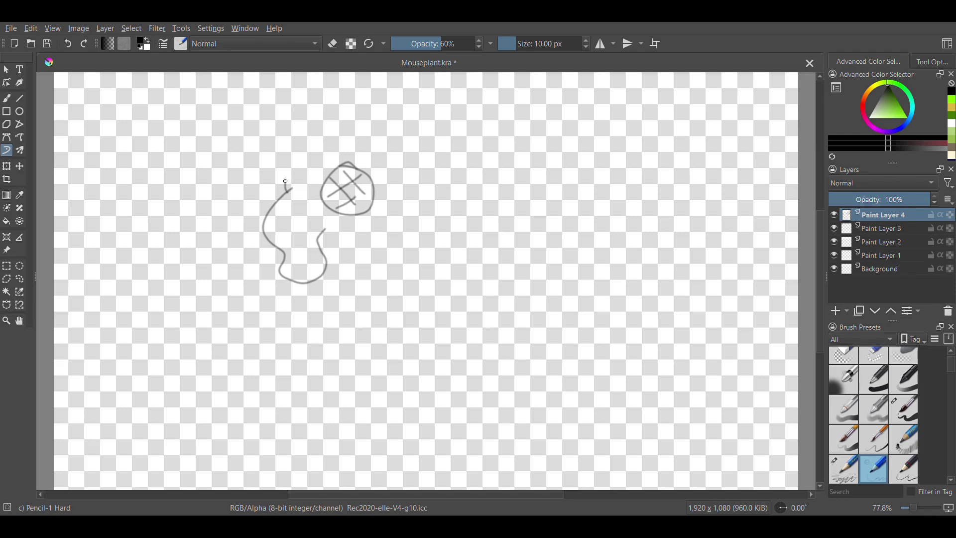
mouse_move(288, 188)
mouse_down()
mouse_move(383, 154)
mouse_move(412, 233)
mouse_up()
mouse_move(345, 139)
mouse_down()
mouse_move(355, 136)
mouse_move(311, 141)
mouse_up()
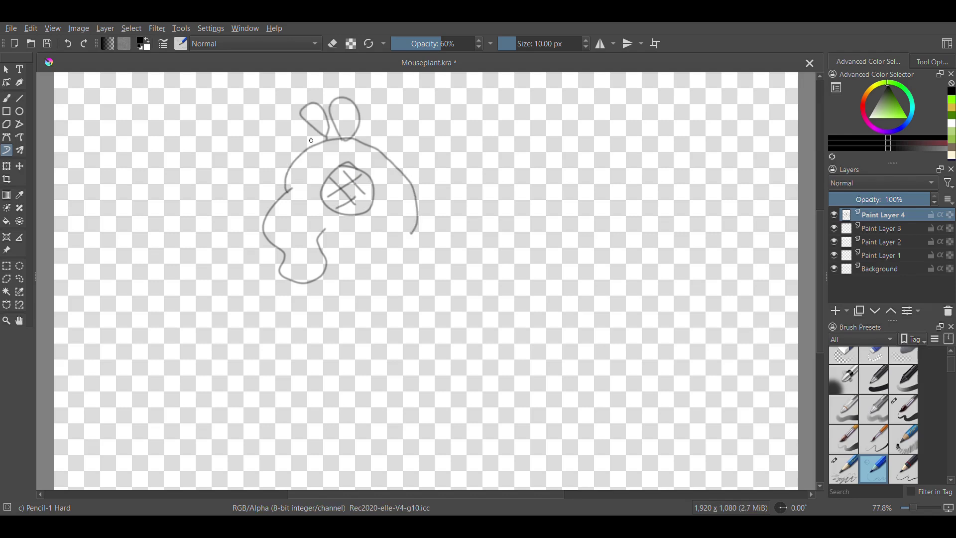
Sketch the mouse plant's two small hands, back and belly outline, and two rounded feet beneath the head.
drag(360, 264, 352, 269)
drag(277, 263, 295, 280)
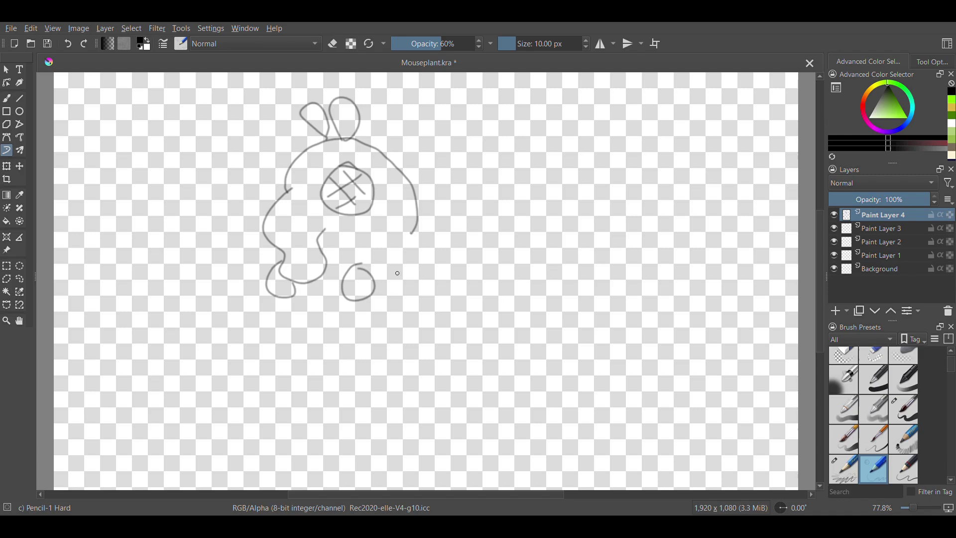
mouse_move(413, 232)
mouse_down()
mouse_move(456, 284)
mouse_move(459, 316)
mouse_up()
mouse_move(271, 298)
mouse_down()
mouse_move(269, 315)
mouse_move(360, 377)
mouse_move(454, 356)
mouse_move(389, 386)
mouse_move(380, 378)
mouse_up()
mouse_move(279, 342)
mouse_down()
mouse_move(257, 359)
mouse_move(319, 375)
mouse_up()
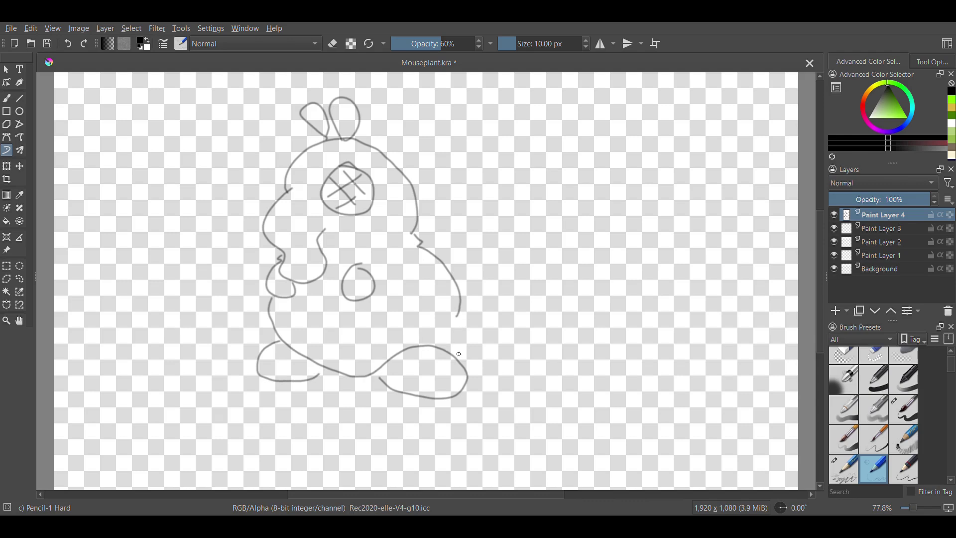
Sketch the mouse plant's upward-curving tail with two veined leaves at its tip and short stripes along it.
drag(462, 358, 505, 242)
mouse_move(457, 273)
mouse_down()
mouse_move(465, 254)
mouse_move(541, 277)
mouse_move(491, 265)
mouse_move(517, 253)
mouse_move(494, 247)
mouse_up()
drag(524, 266, 495, 252)
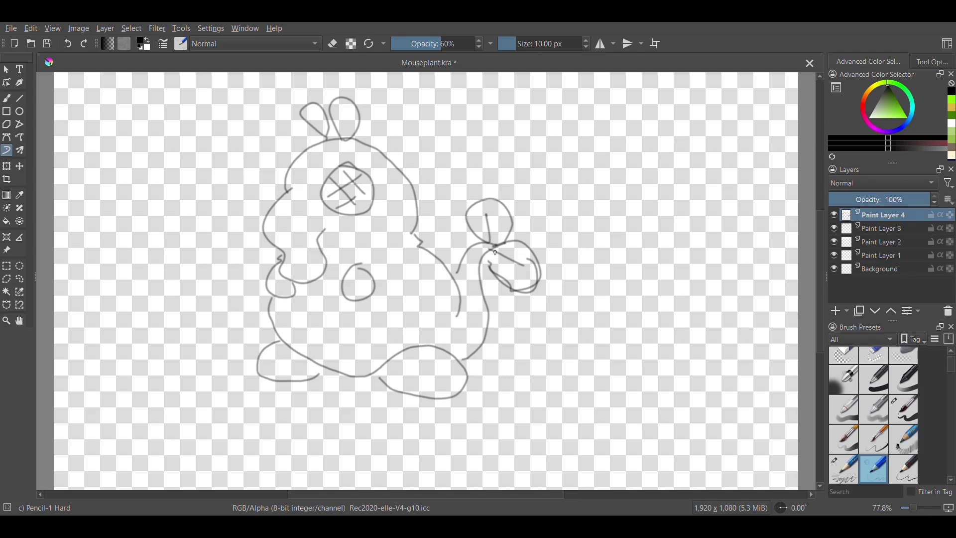
drag(464, 276, 470, 292)
drag(466, 293, 477, 314)
drag(466, 253, 475, 265)
drag(479, 242, 487, 249)
Add claws to the mouse plant's hands and feet, a wavy marking line across its body, and inner-ear detail.
drag(343, 285, 346, 305)
drag(296, 288, 281, 282)
drag(259, 359, 271, 364)
mouse_move(453, 375)
mouse_down()
mouse_move(472, 403)
mouse_move(462, 381)
mouse_up()
mouse_move(329, 230)
mouse_down()
mouse_move(416, 295)
mouse_move(411, 314)
mouse_up()
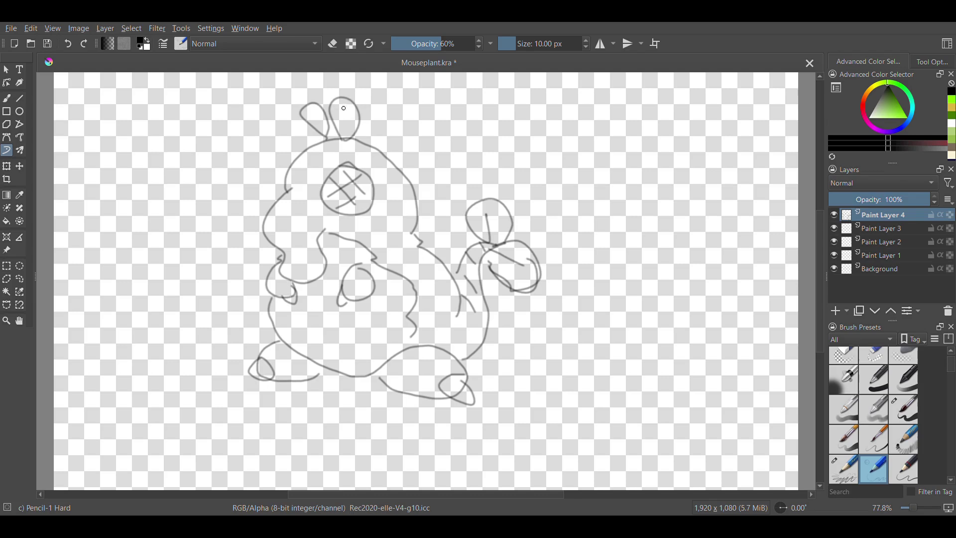
drag(347, 114, 350, 135)
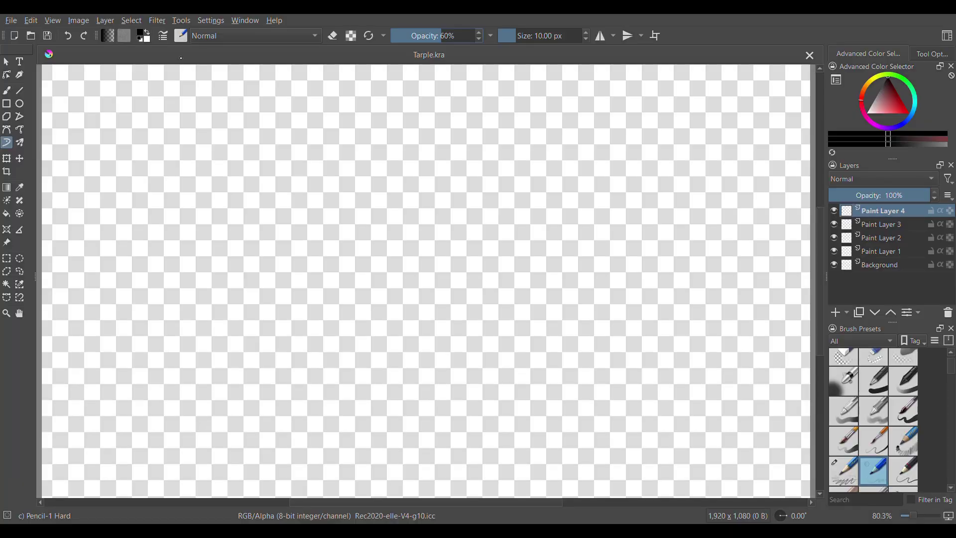
Sketch the Tarple's head with a long spiral-coiled snout, jagged teeth, a cross-hatched eye, a pointed horn and small leaves.
mouse_move(287, 195)
mouse_down()
mouse_move(277, 195)
mouse_move(311, 144)
mouse_move(352, 204)
mouse_move(288, 200)
mouse_move(306, 195)
mouse_move(254, 221)
mouse_move(241, 177)
mouse_move(254, 152)
mouse_move(321, 127)
mouse_move(377, 182)
mouse_move(381, 229)
mouse_up()
key(ctrl+z)
mouse_move(380, 181)
mouse_down()
mouse_move(443, 182)
mouse_move(413, 209)
mouse_move(395, 264)
mouse_move(336, 259)
mouse_up()
mouse_move(354, 219)
mouse_down()
mouse_move(387, 249)
mouse_move(386, 263)
mouse_move(374, 235)
mouse_up()
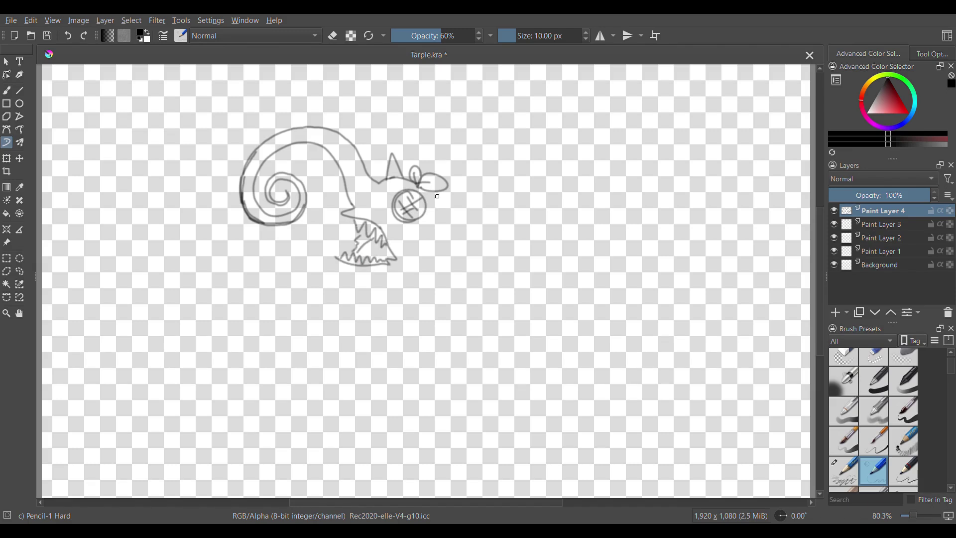
Sketch the back of the Tarple's neck and a large bat-like wing with a scalloped lower edge extending from it.
mouse_move(438, 195)
mouse_down()
mouse_move(428, 275)
mouse_move(560, 203)
mouse_move(672, 217)
mouse_up()
click(69, 36)
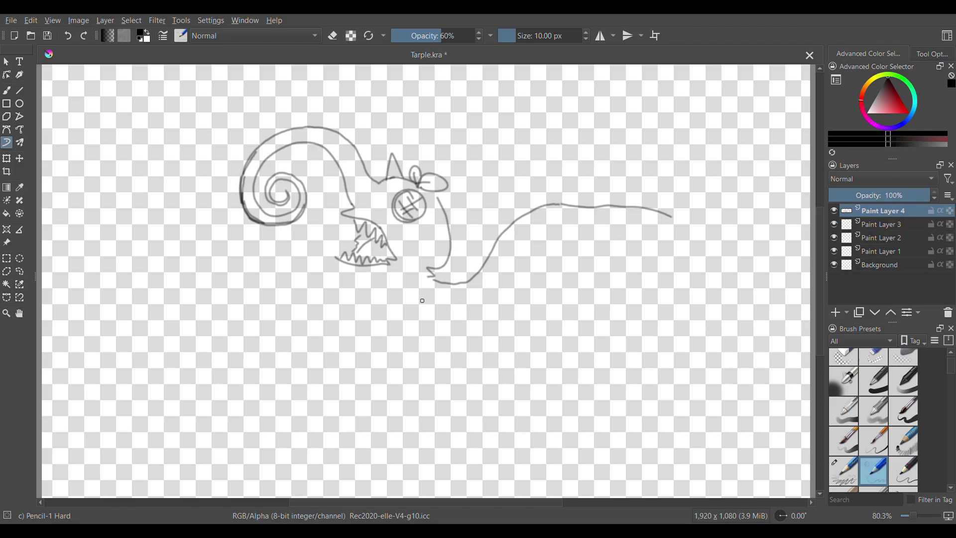
mouse_move(427, 298)
mouse_down()
mouse_move(478, 294)
mouse_move(518, 236)
mouse_move(677, 238)
mouse_move(662, 301)
mouse_move(570, 346)
mouse_up()
mouse_move(547, 326)
mouse_down()
mouse_move(563, 344)
mouse_move(442, 312)
mouse_up()
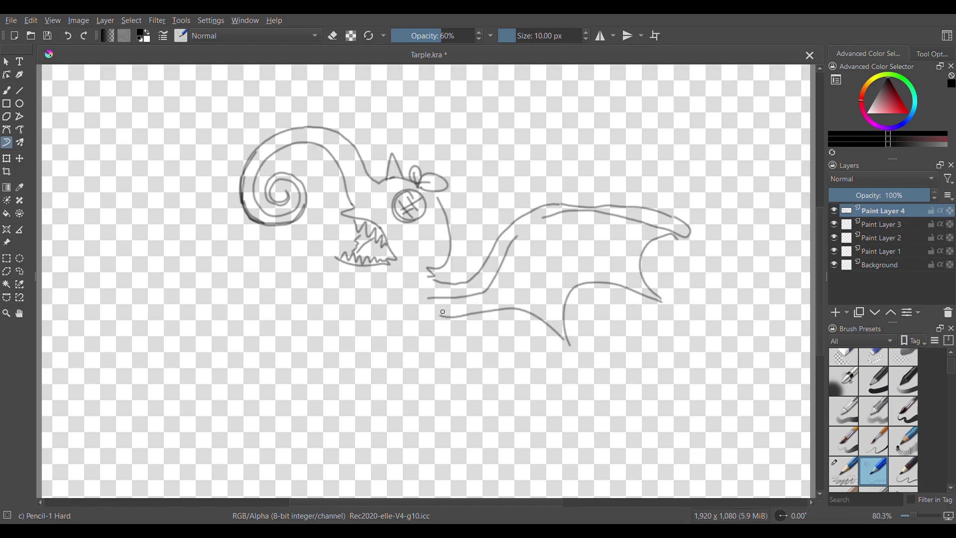
Sketch the Tarple's rounded body, small pointed feet and long curving tail ending in two veined leaves.
mouse_move(336, 258)
mouse_down()
mouse_move(311, 348)
mouse_move(351, 368)
mouse_move(412, 344)
mouse_move(401, 346)
mouse_up()
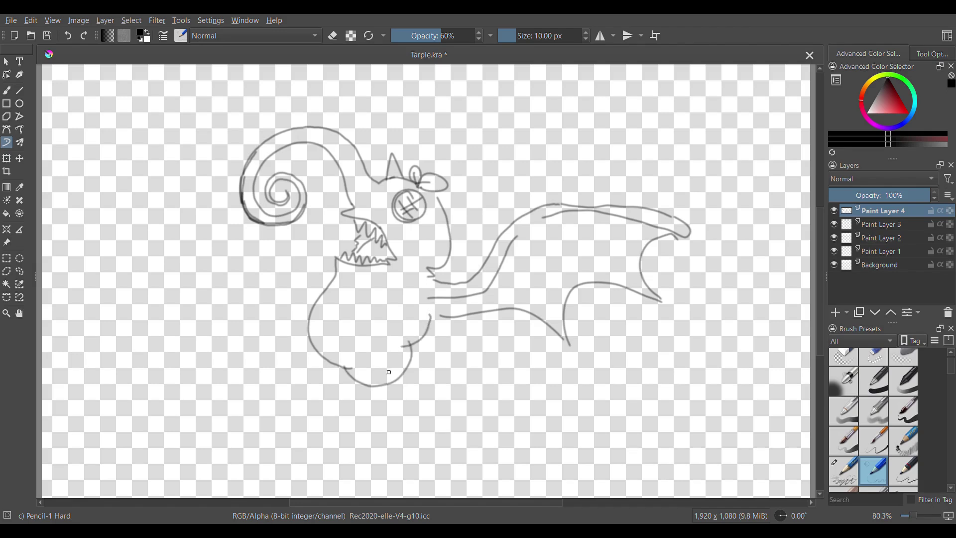
drag(373, 385, 388, 384)
mouse_move(301, 326)
mouse_down()
mouse_move(298, 356)
mouse_move(319, 360)
mouse_move(438, 453)
mouse_up()
mouse_move(343, 369)
mouse_down()
mouse_move(432, 436)
mouse_move(442, 458)
mouse_up()
drag(420, 428, 439, 452)
mouse_move(438, 439)
mouse_down()
mouse_move(463, 438)
mouse_move(428, 465)
mouse_up()
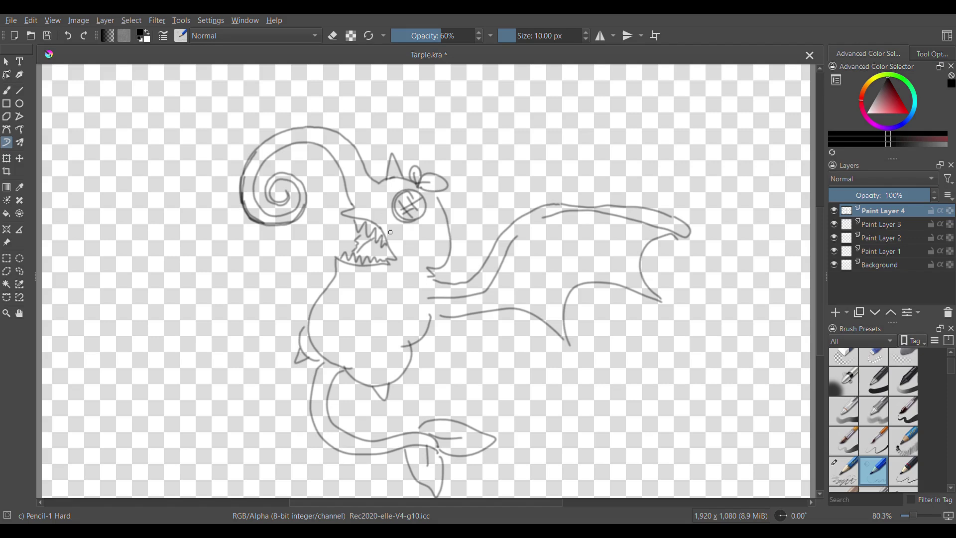
Add the wavy facial marking around the Tarple's eye and sketch its second scalloped wing on the opposite side of the body.
mouse_move(344, 170)
mouse_down()
mouse_move(391, 205)
mouse_move(408, 272)
mouse_up()
drag(296, 226, 355, 247)
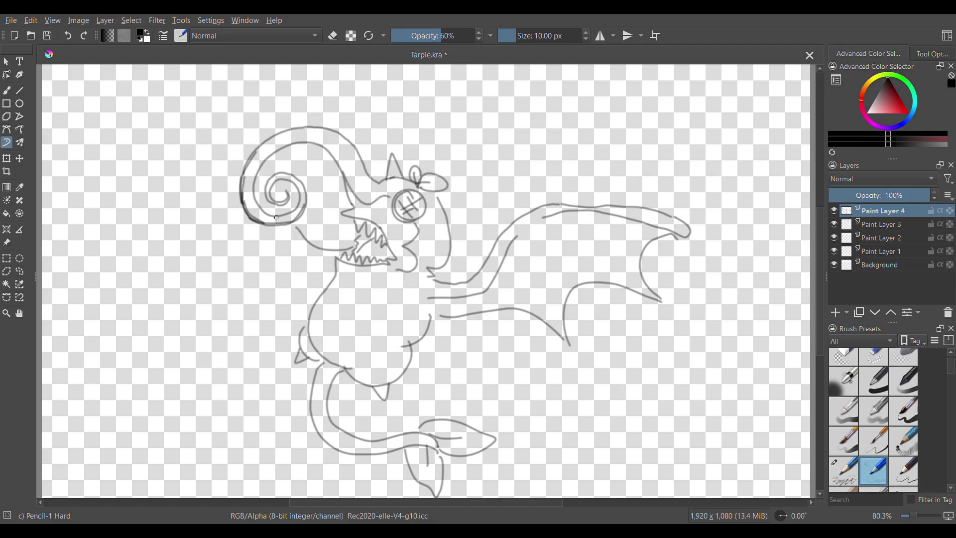
drag(259, 199, 283, 214)
mouse_move(232, 191)
mouse_down()
mouse_move(197, 214)
mouse_move(222, 209)
mouse_up()
drag(282, 231, 326, 260)
drag(164, 225, 165, 287)
mouse_move(171, 292)
mouse_down()
mouse_move(232, 338)
mouse_move(308, 294)
mouse_up()
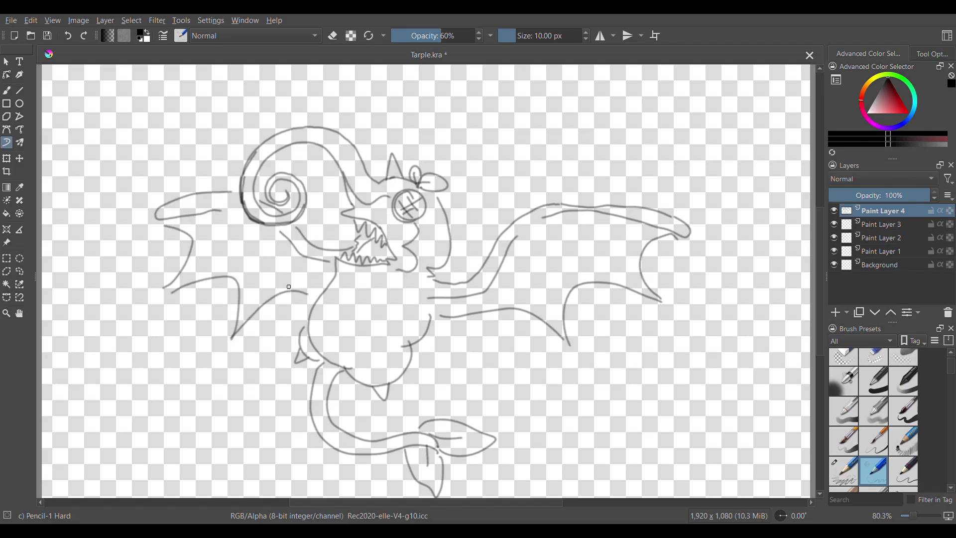
key(ctrl+t)
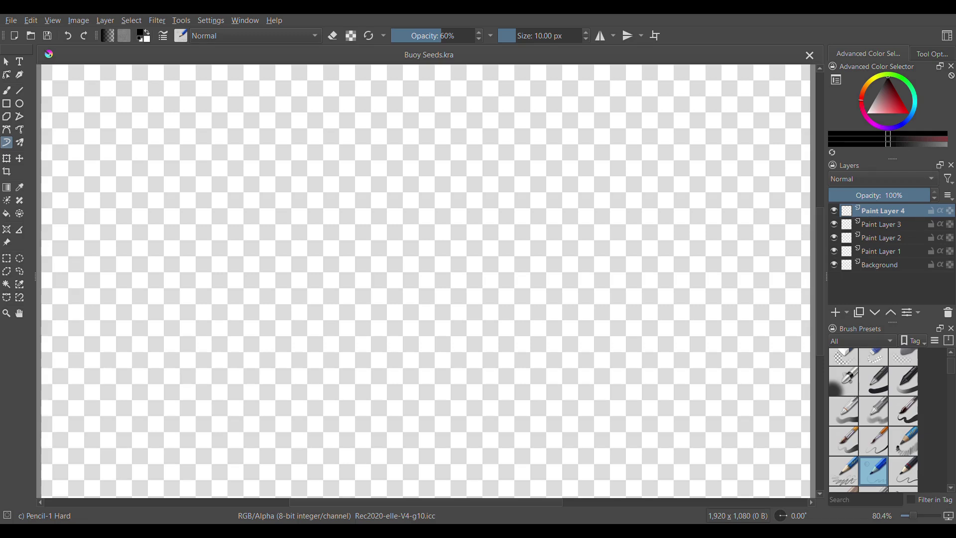
Sketch a round buoy seed with a flattened oval cap at its top and detail lines around its body.
mouse_move(312, 163)
mouse_down()
mouse_move(264, 216)
mouse_move(326, 160)
mouse_move(293, 257)
mouse_up()
mouse_move(290, 203)
mouse_down()
mouse_move(268, 200)
mouse_move(313, 167)
mouse_move(299, 179)
mouse_up()
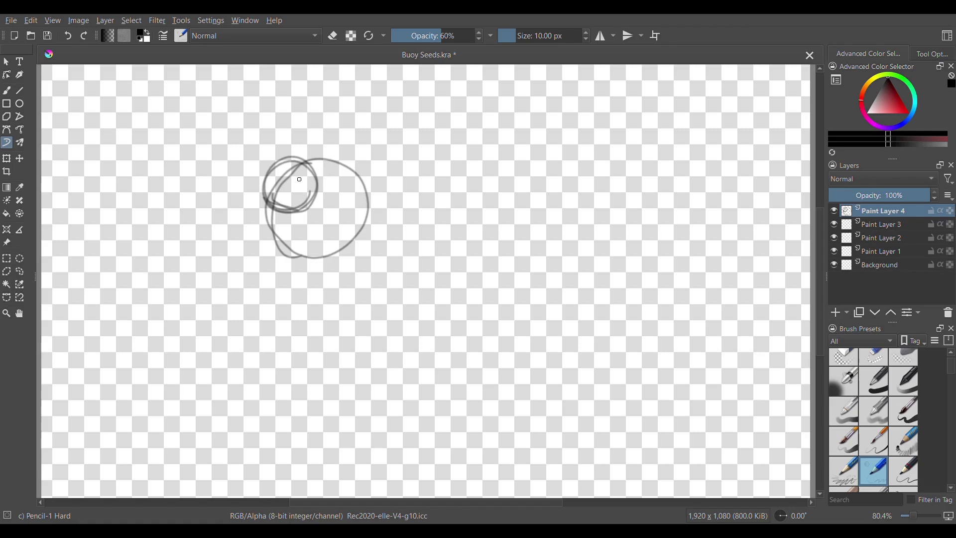
key(ctrl+z)
mouse_move(312, 163)
mouse_down()
mouse_move(292, 151)
mouse_move(329, 185)
mouse_move(304, 172)
mouse_up()
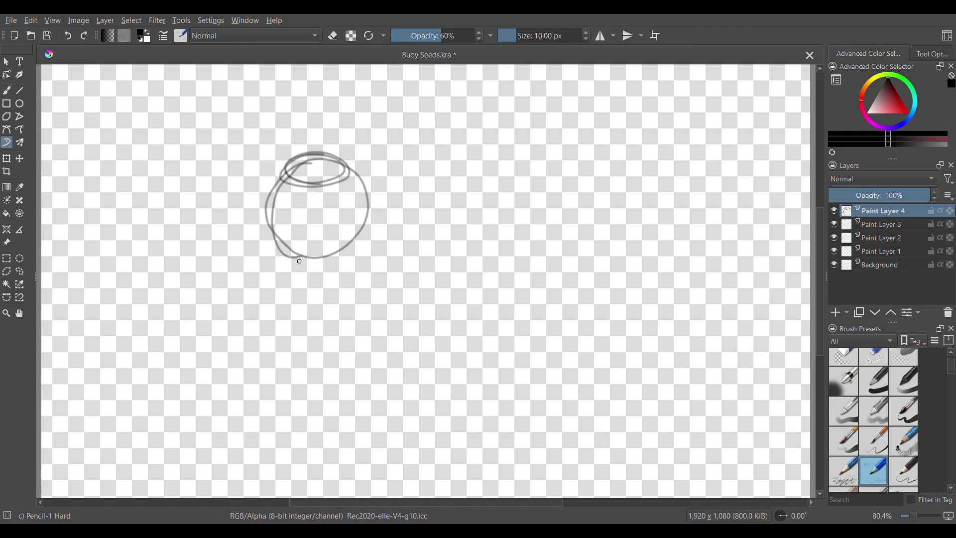
mouse_move(269, 219)
mouse_down()
mouse_move(306, 256)
mouse_move(333, 254)
mouse_move(356, 234)
mouse_move(368, 209)
mouse_move(363, 197)
mouse_up()
mouse_move(225, 203)
mouse_down()
mouse_move(256, 210)
mouse_move(421, 189)
mouse_up()
mouse_move(298, 232)
mouse_down()
mouse_move(305, 309)
mouse_move(378, 320)
mouse_move(316, 243)
mouse_up()
mouse_move(369, 225)
mouse_down()
mouse_move(422, 238)
mouse_move(367, 222)
mouse_up()
mouse_move(273, 232)
mouse_down()
mouse_move(249, 269)
mouse_move(297, 291)
mouse_up()
drag(277, 249, 298, 258)
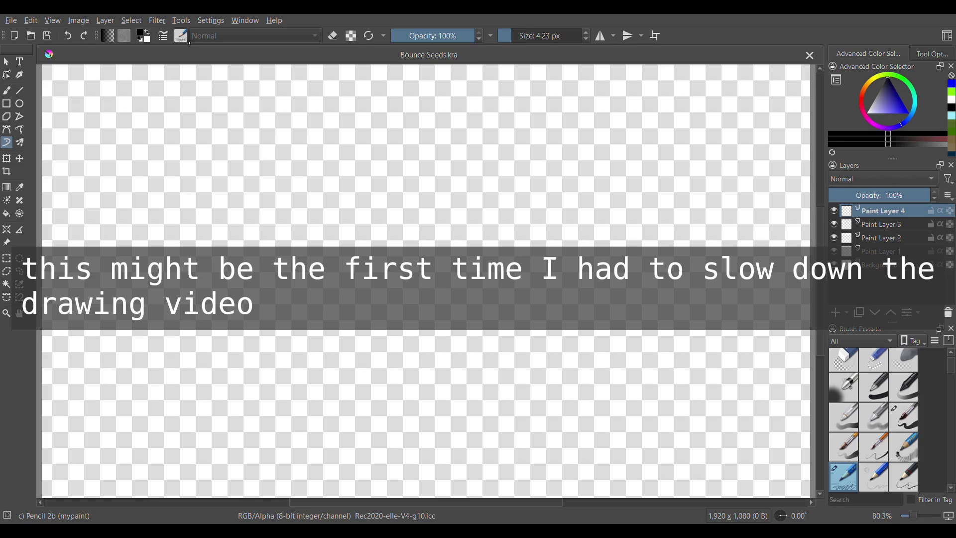
With the Pencil-1 Hard brush, sketch a large round bounce seed with a small circle, two curved top lines and small doodles beside it.
click(873, 477)
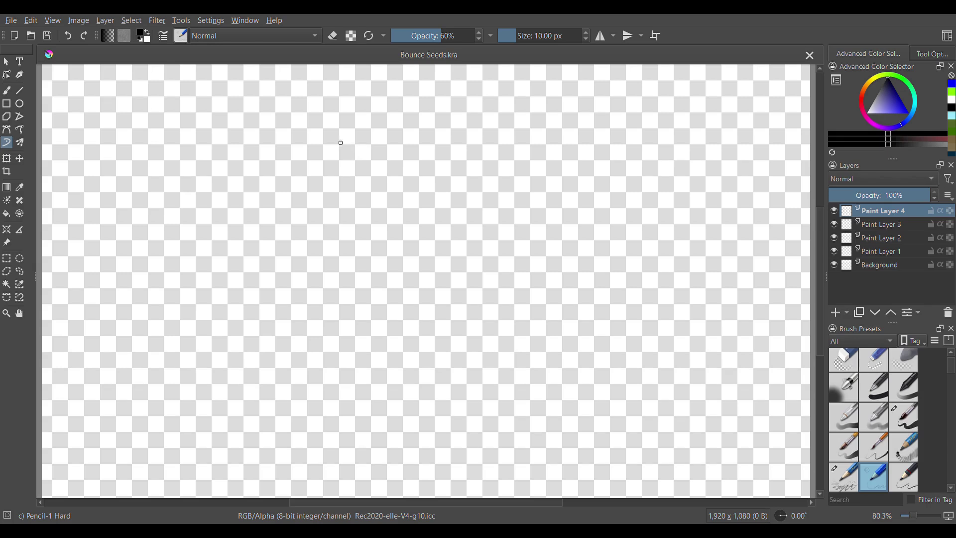
mouse_move(341, 143)
mouse_down()
mouse_move(308, 328)
mouse_move(471, 167)
mouse_move(305, 155)
mouse_move(319, 355)
mouse_move(527, 234)
mouse_move(294, 163)
mouse_move(376, 384)
mouse_move(534, 287)
mouse_up()
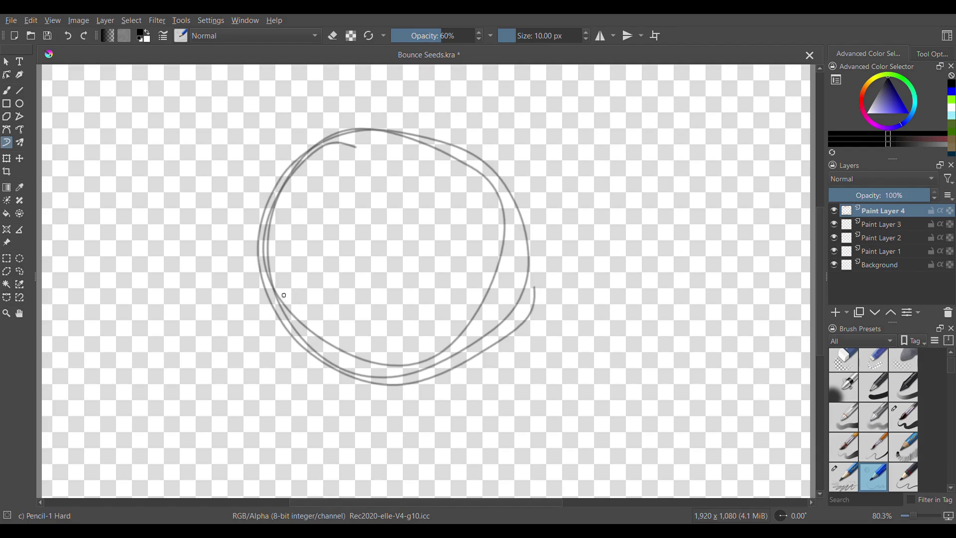
mouse_move(283, 295)
mouse_down()
mouse_move(291, 317)
mouse_move(303, 302)
mouse_move(288, 315)
mouse_move(292, 299)
mouse_up()
mouse_move(332, 143)
mouse_down()
mouse_move(393, 156)
mouse_move(411, 204)
mouse_move(466, 175)
mouse_move(492, 179)
mouse_up()
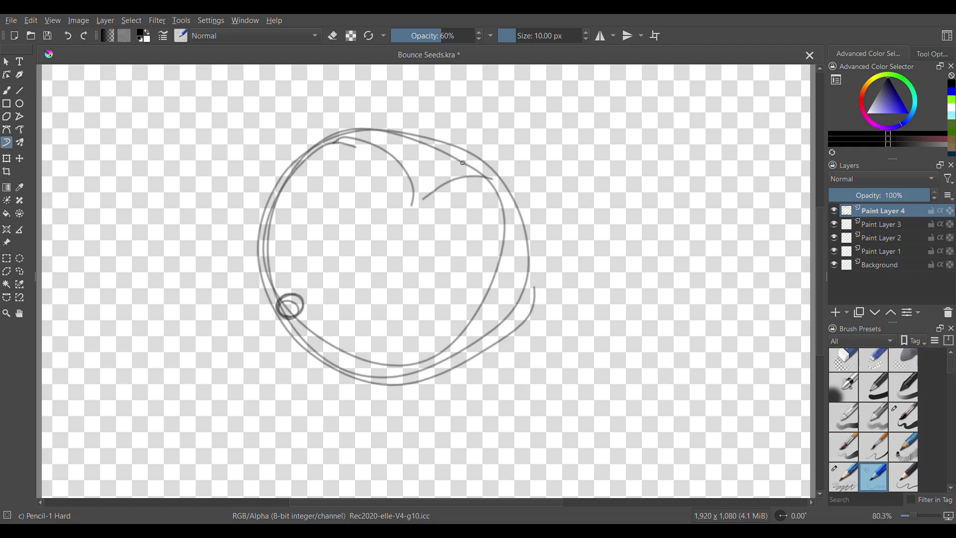
mouse_move(682, 180)
mouse_down()
mouse_move(687, 207)
mouse_move(703, 214)
mouse_move(701, 243)
mouse_move(708, 228)
mouse_move(772, 220)
mouse_move(739, 209)
mouse_move(756, 234)
mouse_move(744, 246)
mouse_up()
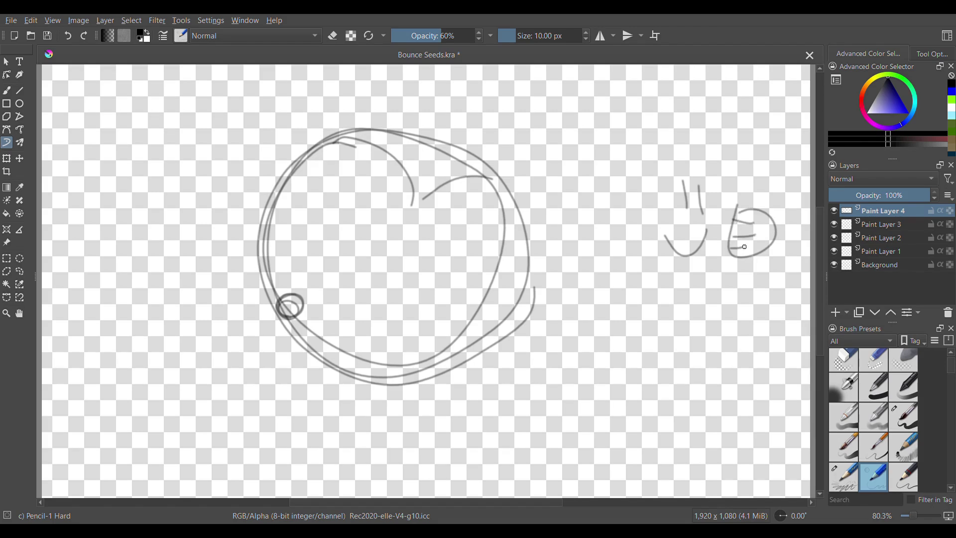
mouse_move(750, 211)
mouse_down()
mouse_move(767, 198)
mouse_move(767, 214)
mouse_up()
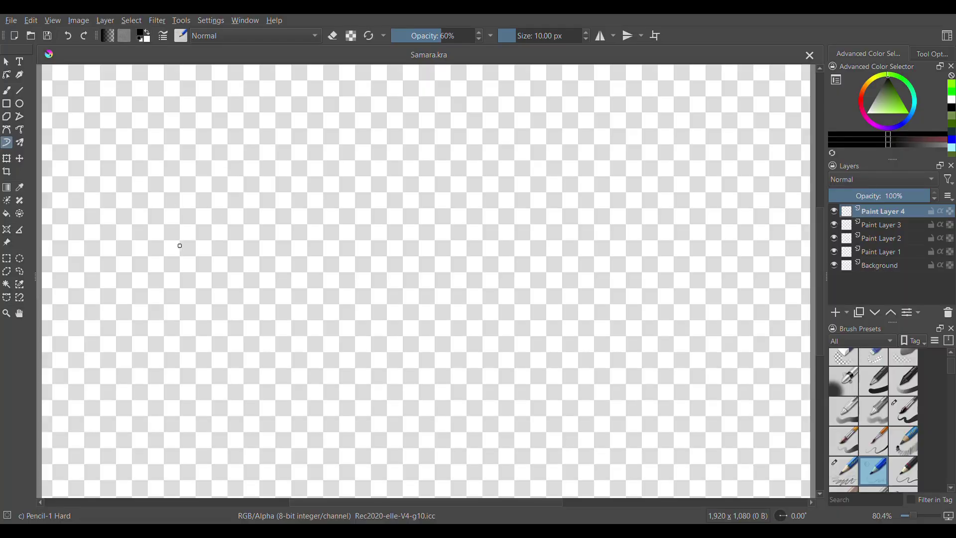
Sketch the first samara creature with a pointed beak, S-shaped neck, small body and two long rounded wings.
mouse_move(180, 246)
mouse_down()
mouse_move(207, 234)
mouse_move(189, 234)
mouse_move(200, 212)
mouse_move(196, 177)
mouse_up()
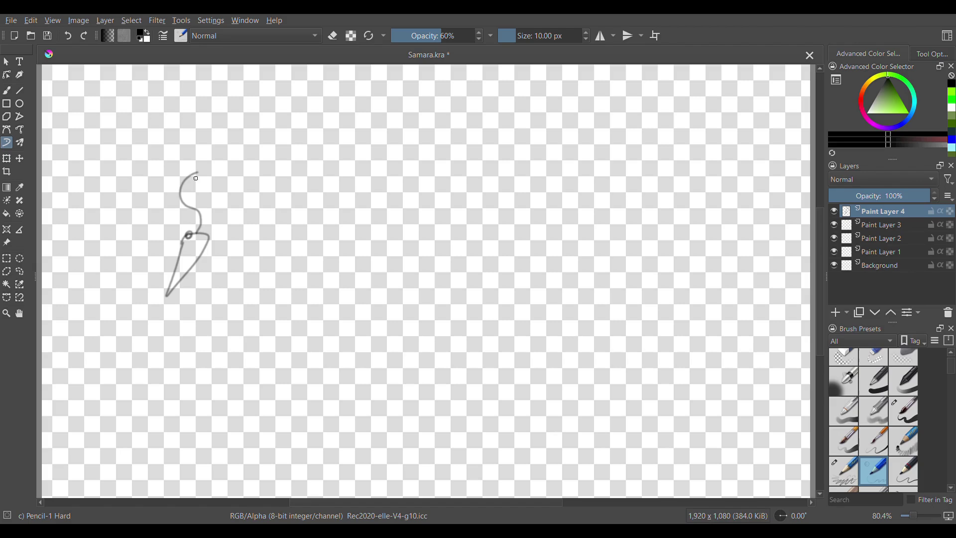
mouse_move(205, 233)
mouse_down()
mouse_move(194, 171)
mouse_move(204, 191)
mouse_move(205, 173)
mouse_move(288, 89)
mouse_move(190, 188)
mouse_move(182, 146)
mouse_move(157, 142)
mouse_move(191, 160)
mouse_up()
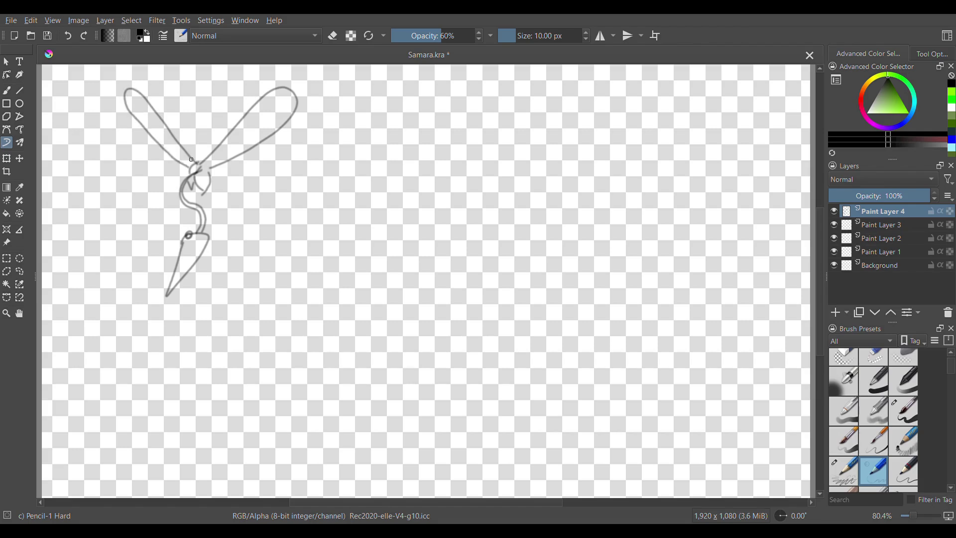
mouse_move(195, 263)
mouse_down()
mouse_move(196, 280)
mouse_move(202, 267)
mouse_up()
Sketch a second samara creature with pointed leaf-shaped wings at the canvas's center, and a third one in its upper right area.
mouse_move(294, 331)
mouse_down()
mouse_move(324, 346)
mouse_move(298, 336)
mouse_move(299, 290)
mouse_move(305, 321)
mouse_move(315, 274)
mouse_move(337, 282)
mouse_move(400, 205)
mouse_move(404, 241)
mouse_move(341, 281)
mouse_move(313, 284)
mouse_move(282, 196)
mouse_move(301, 261)
mouse_up()
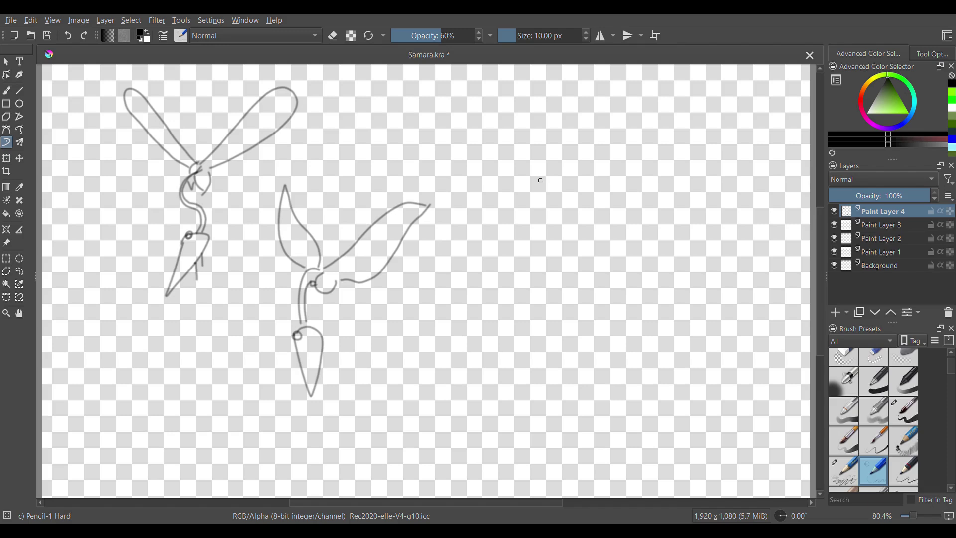
mouse_move(535, 191)
mouse_down()
mouse_move(523, 250)
mouse_move(550, 193)
mouse_move(539, 188)
mouse_move(547, 131)
mouse_move(545, 155)
mouse_move(557, 133)
mouse_move(568, 153)
mouse_move(562, 129)
mouse_move(550, 129)
mouse_move(600, 98)
mouse_move(674, 91)
mouse_move(667, 103)
mouse_up()
mouse_move(577, 144)
mouse_down()
mouse_move(679, 133)
mouse_move(675, 109)
mouse_up()
mouse_move(548, 125)
mouse_down()
mouse_move(537, 91)
mouse_move(493, 89)
mouse_move(483, 118)
mouse_move(528, 129)
mouse_up()
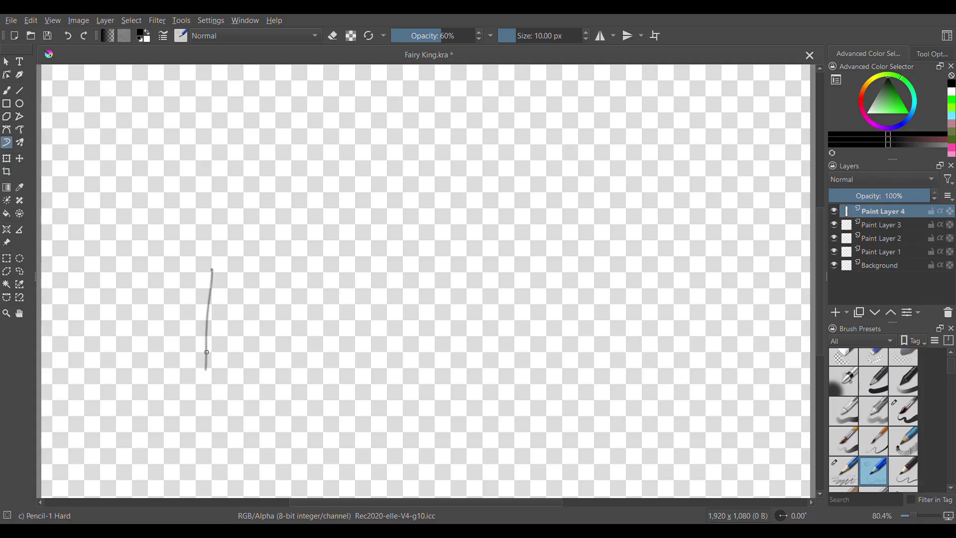
Undo the first vertical stroke and sketch the Fairy King's pointed beak, curved neck, spiral chest curls and long back line.
key(ctrl+z)
drag(206, 427, 291, 314)
mouse_move(212, 428)
mouse_down()
mouse_move(301, 280)
mouse_move(321, 120)
mouse_up()
mouse_move(308, 304)
mouse_down()
mouse_move(319, 152)
mouse_move(209, 426)
mouse_up()
drag(273, 276, 322, 311)
drag(284, 259, 354, 134)
mouse_move(311, 273)
mouse_down()
mouse_move(306, 311)
mouse_move(313, 285)
mouse_up()
drag(271, 269, 284, 294)
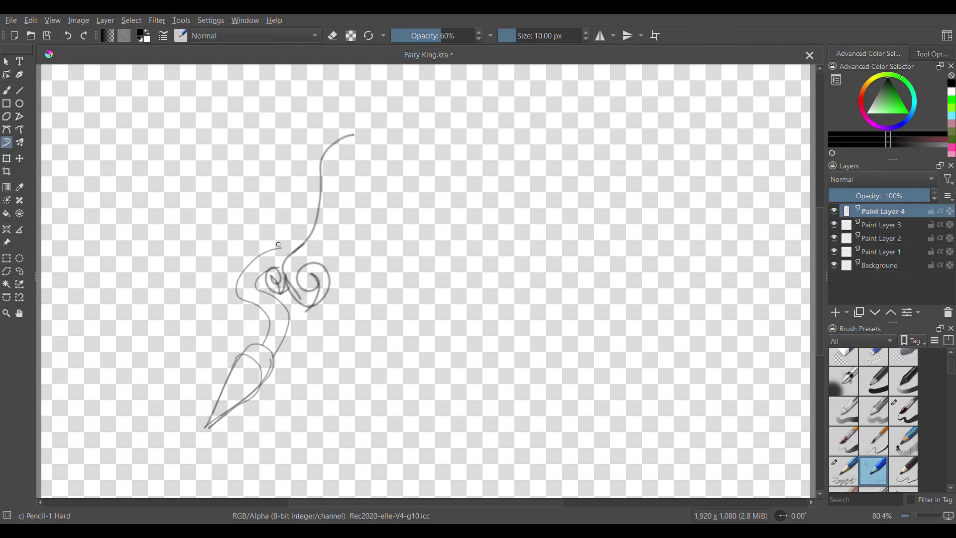
Complete the Fairy King's neck line and add the eye, curled crest and feathery tufts below the beak.
drag(276, 248, 303, 237)
drag(274, 379, 255, 435)
mouse_move(234, 356)
mouse_down()
mouse_move(249, 354)
mouse_move(256, 331)
mouse_move(255, 339)
mouse_up()
Sketch the Fairy King's two large wings with wavy, scalloped edges on both sides of the back.
drag(355, 136, 335, 288)
drag(363, 135, 565, 111)
drag(576, 116, 370, 276)
mouse_move(263, 249)
mouse_down()
mouse_move(250, 162)
mouse_move(329, 142)
mouse_up()
Sketch the Fairy King's curved rear body with curled, clawed shapes at its end and small loops beside the chest curls.
drag(349, 282, 438, 326)
drag(403, 286, 441, 299)
mouse_move(393, 299)
mouse_down()
mouse_move(450, 293)
mouse_move(471, 339)
mouse_up()
drag(410, 319, 433, 331)
drag(339, 294, 361, 306)
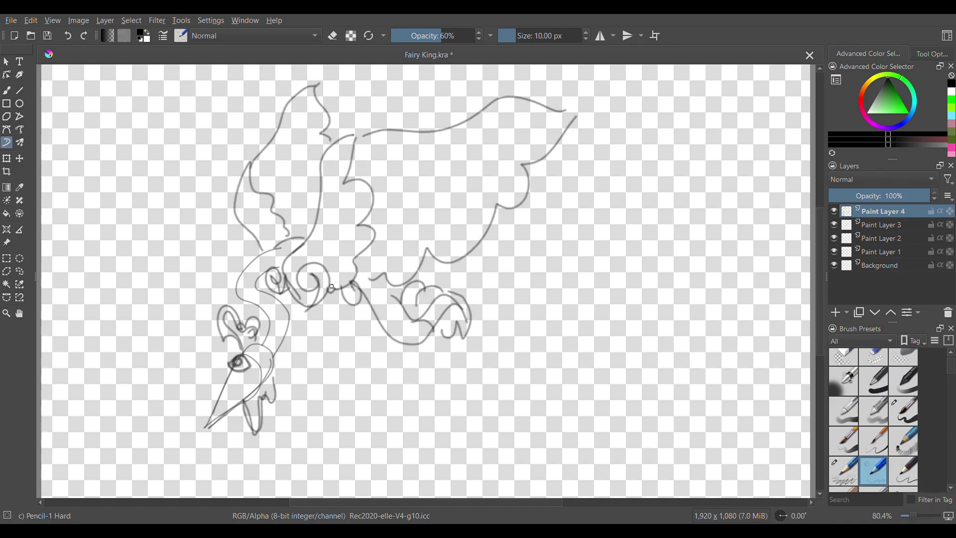